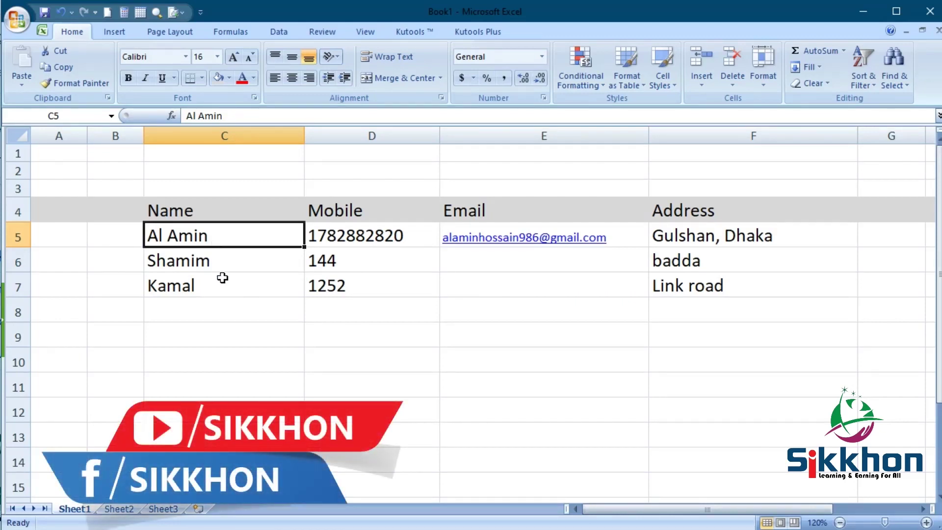
Step: Point out the Name, Mobile and Email headings and the first Mobile numbers in the table
left_click(354, 240)
left_click(360, 264)
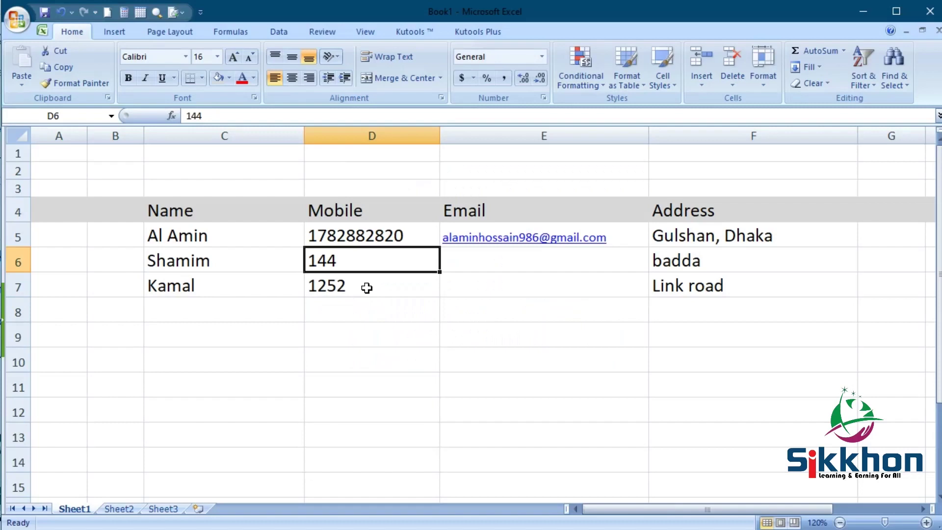
left_click(242, 211)
left_click(382, 209)
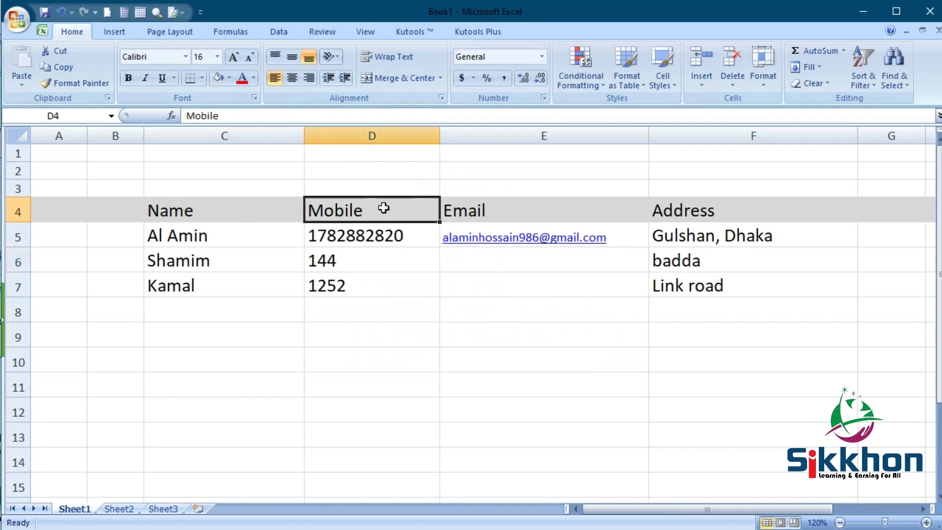
left_click(532, 211)
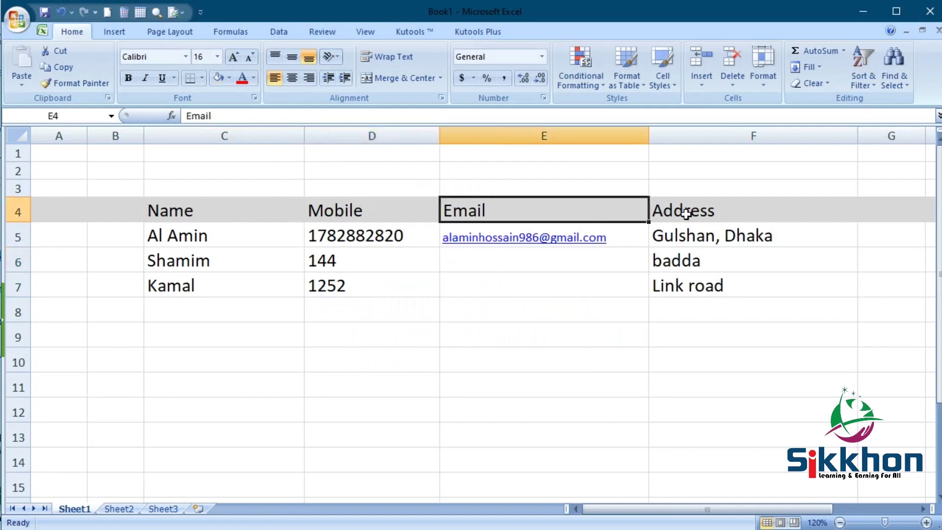
left_click(344, 242)
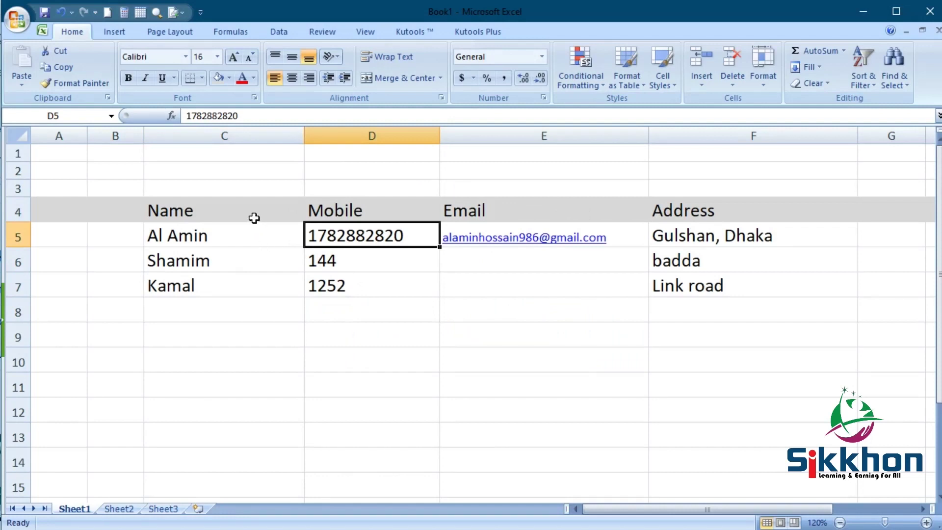
left_click(274, 212)
left_click(344, 212)
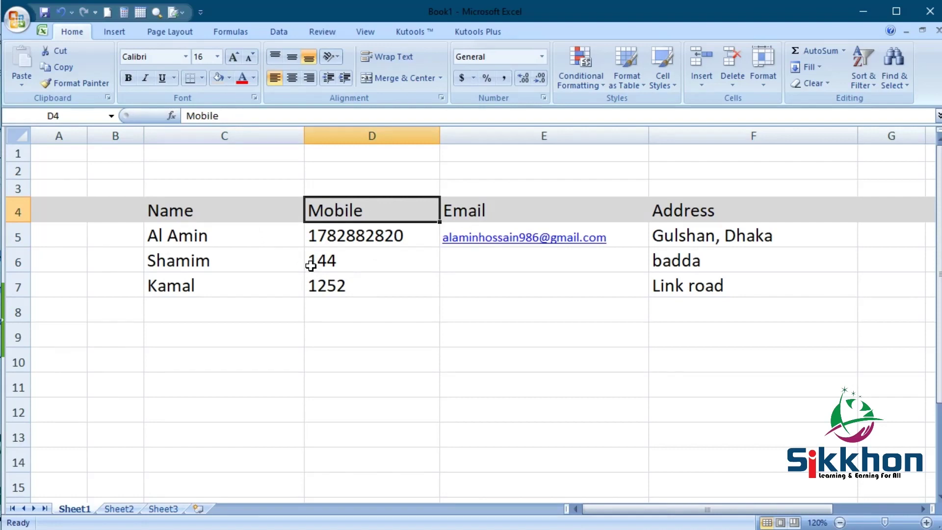
Step: Hide the Name column C, then unhide it by selecting columns B to D
left_click(237, 137)
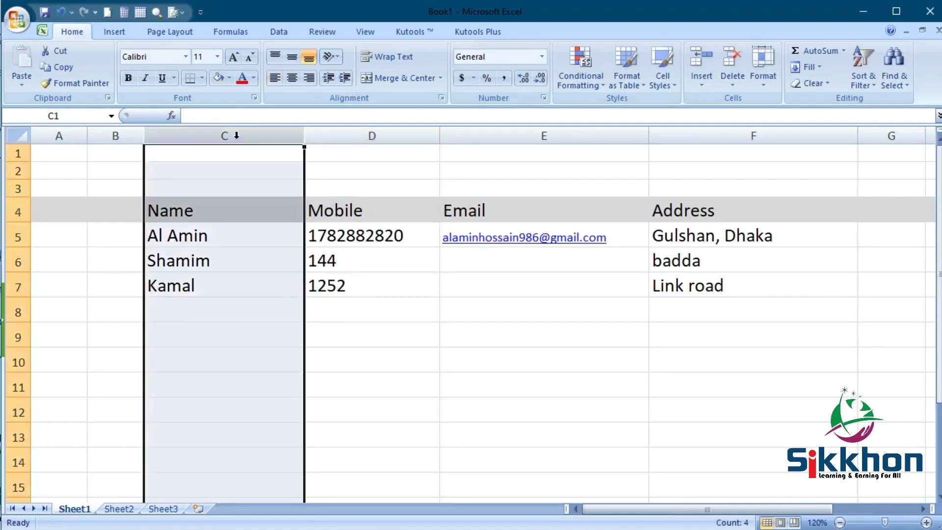
right_click(231, 135)
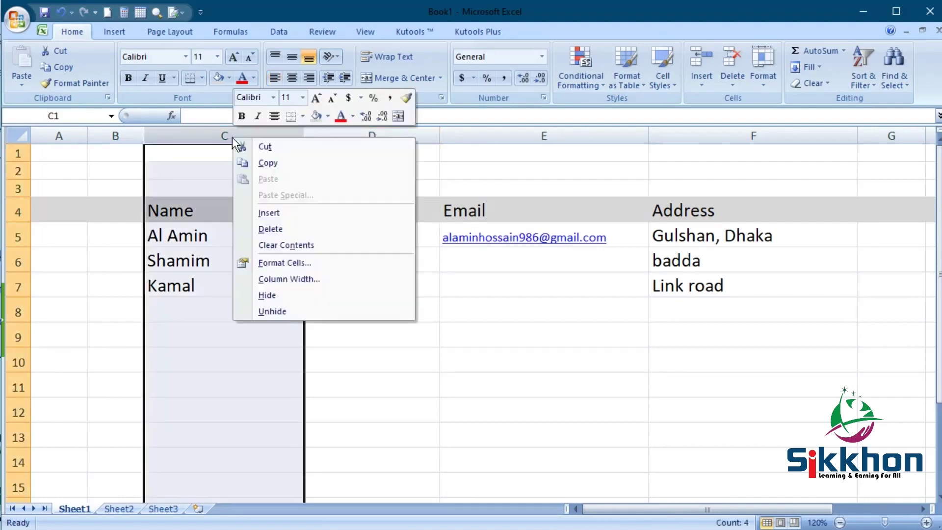
left_click(287, 296)
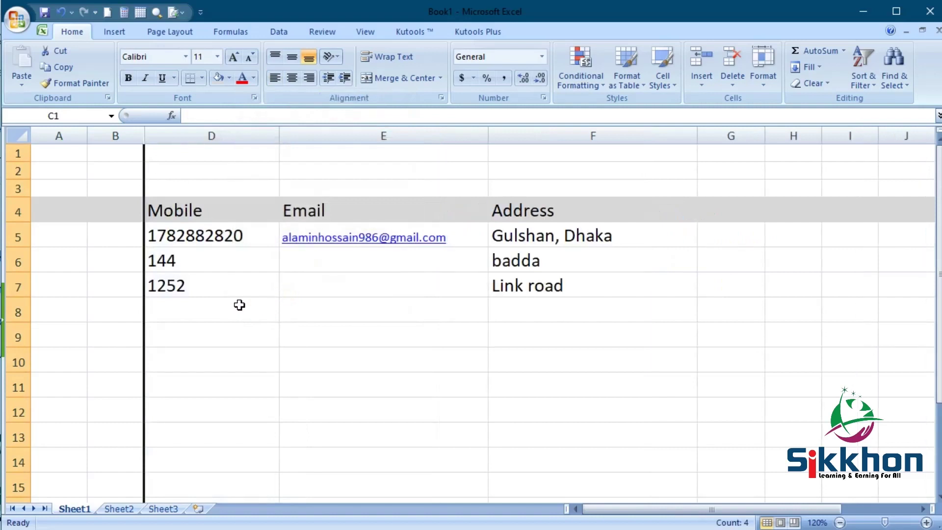
left_click_drag(113, 134, 174, 131)
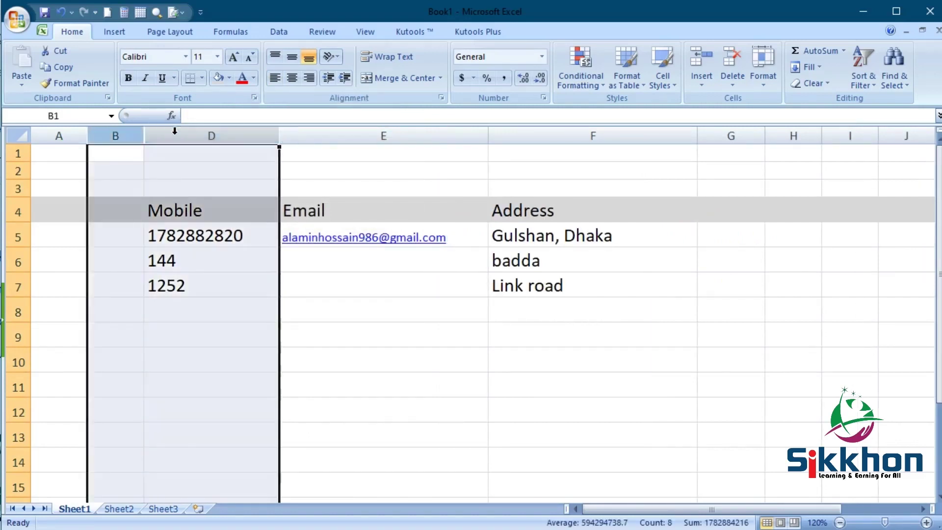
right_click(146, 136)
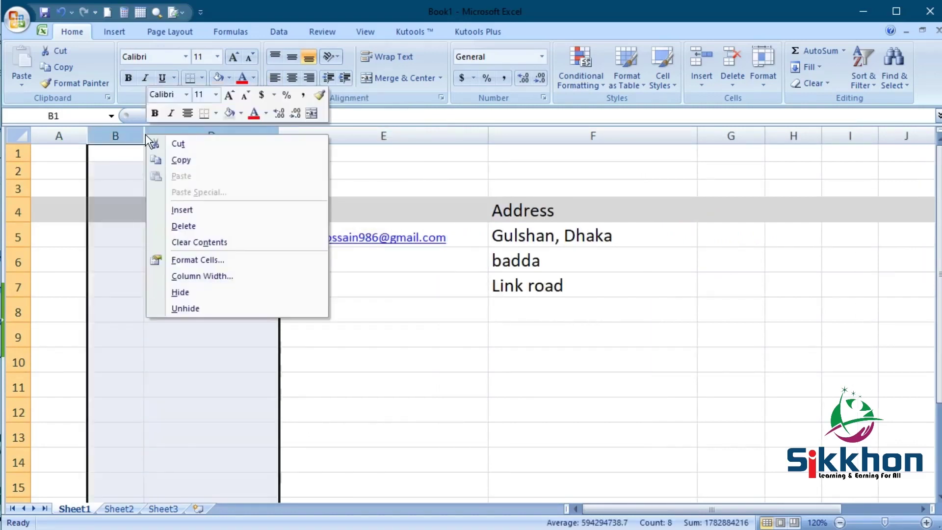
left_click(225, 309)
left_click(238, 350)
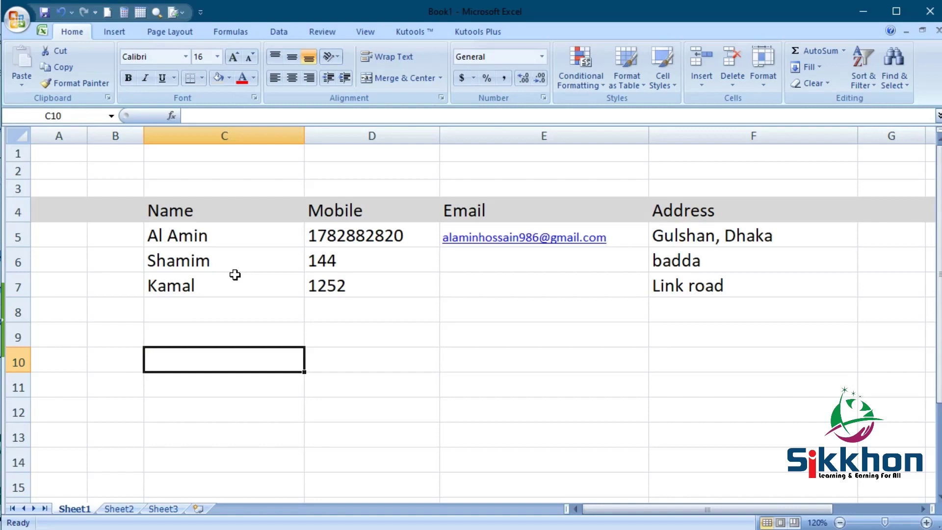
Step: Select contact rows 5 to 7 and hide them with Format > Hide & Unhide > Hide Rows
left_click(220, 210)
left_click(364, 209)
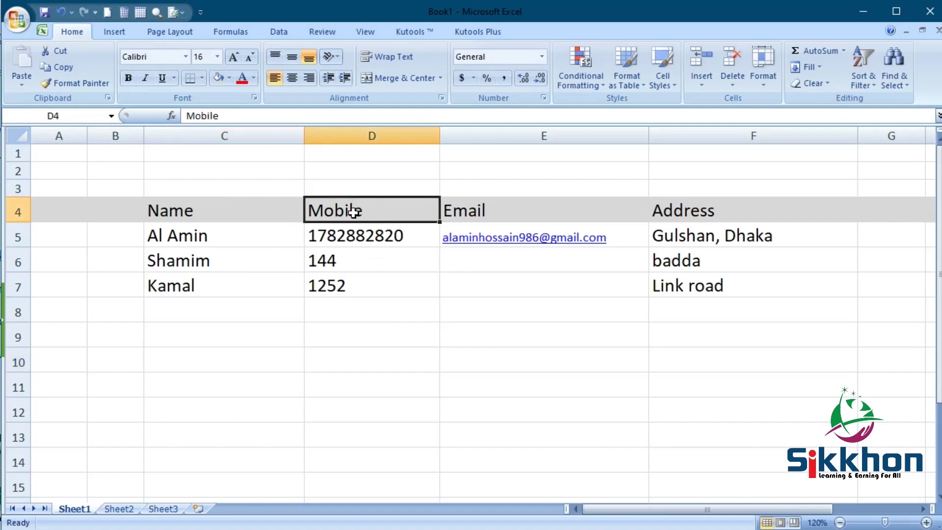
left_click(361, 240)
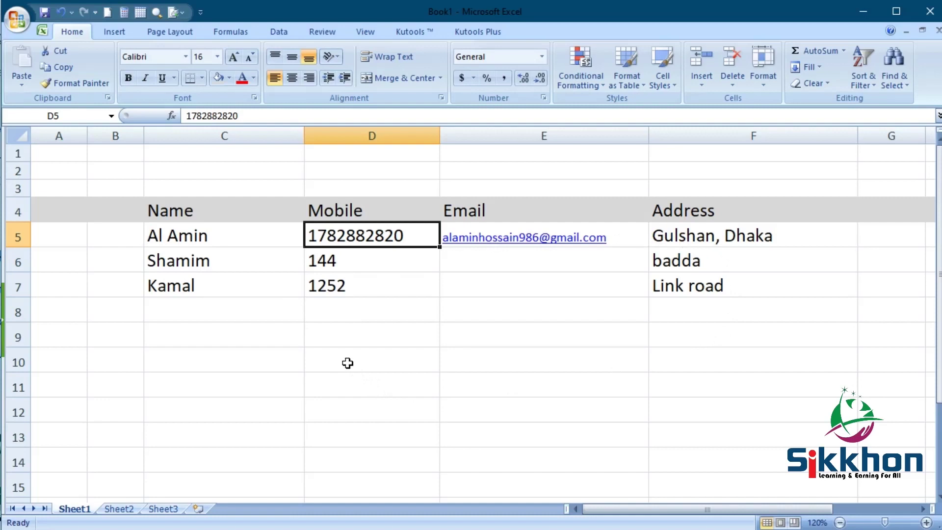
left_click_drag(59, 231, 807, 298)
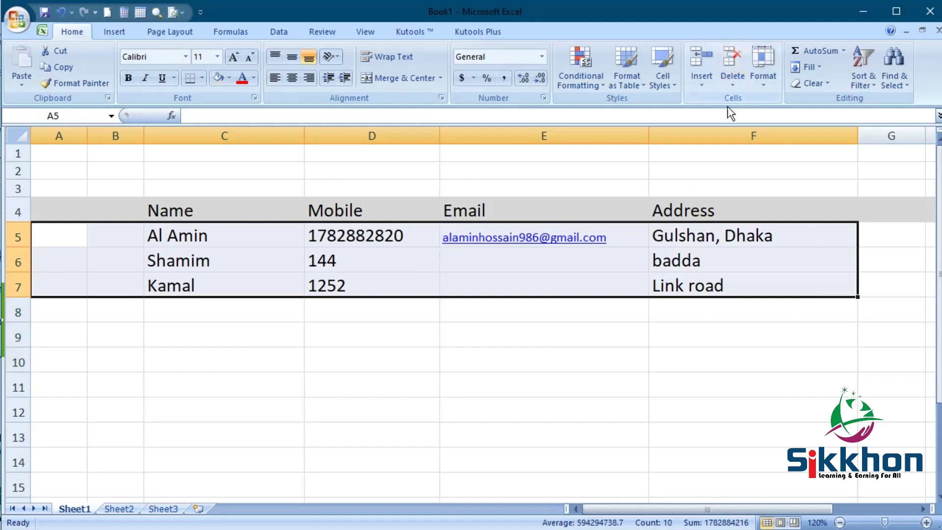
left_click(763, 76)
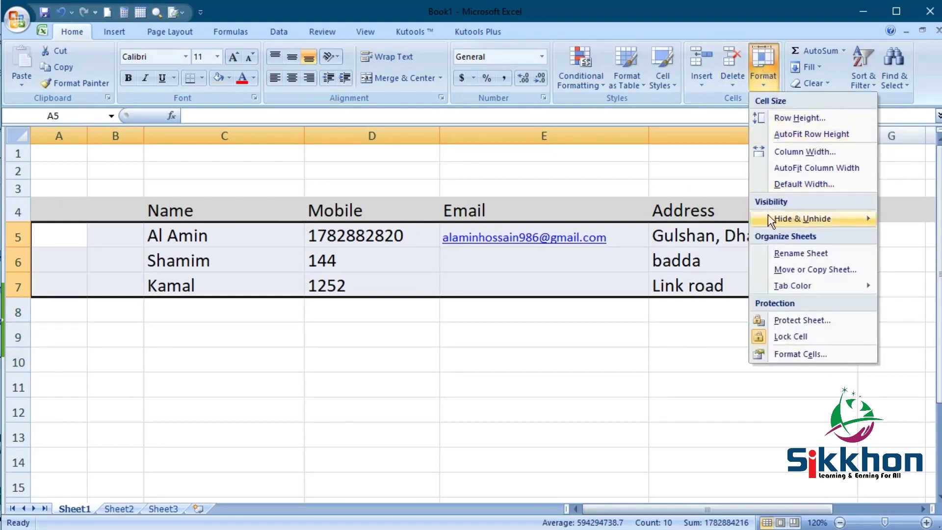
mouse_move(767, 215)
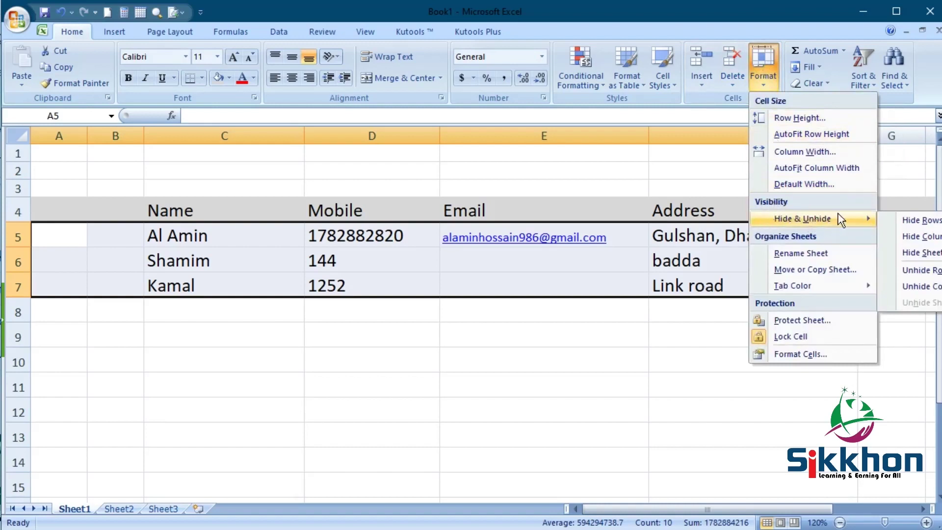
left_click(925, 224)
left_click(398, 313)
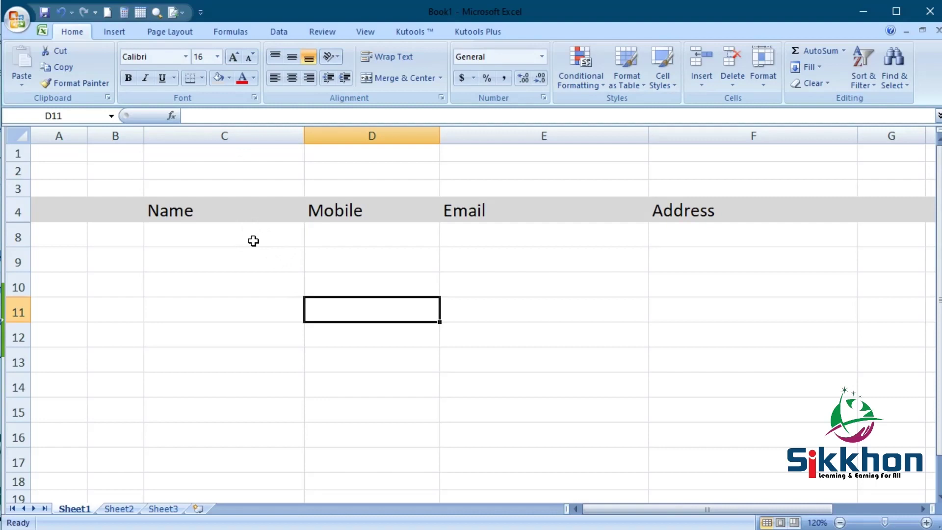
Step: Try Unhide Rows with only the rows below the hidden ones selected, which does not restore them
left_click_drag(47, 235, 851, 321)
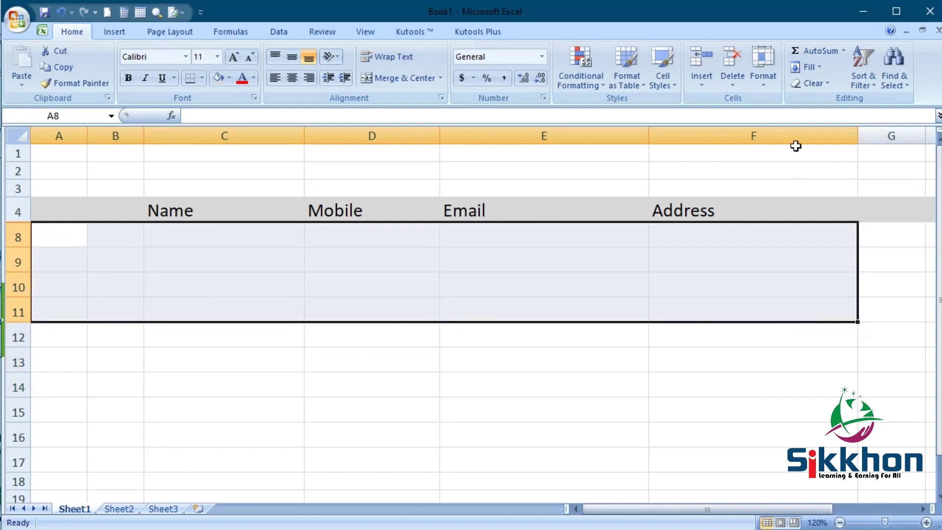
left_click(770, 69)
mouse_move(842, 233)
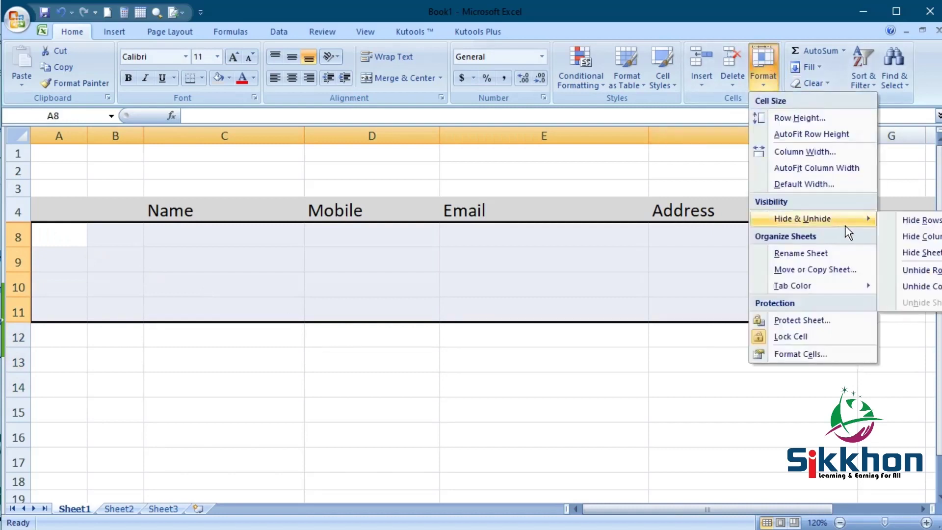
left_click(928, 270)
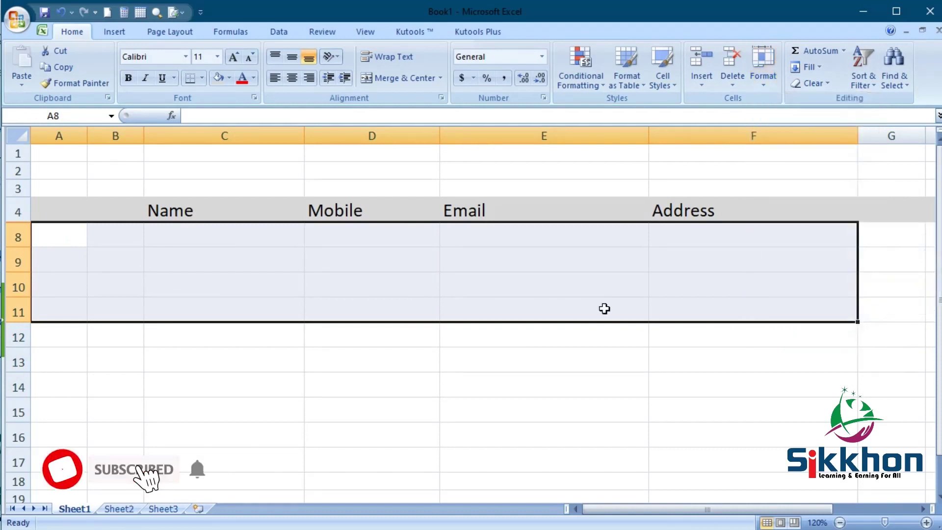
left_click(515, 284)
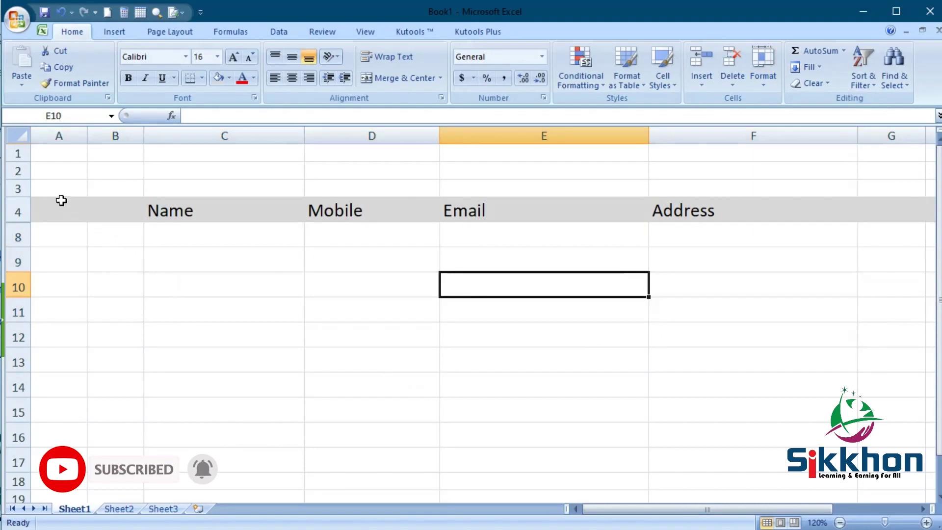
Step: Select rows above and below the hidden ones and use Unhide Rows to restore rows 5 to 7
left_click_drag(42, 183, 865, 401)
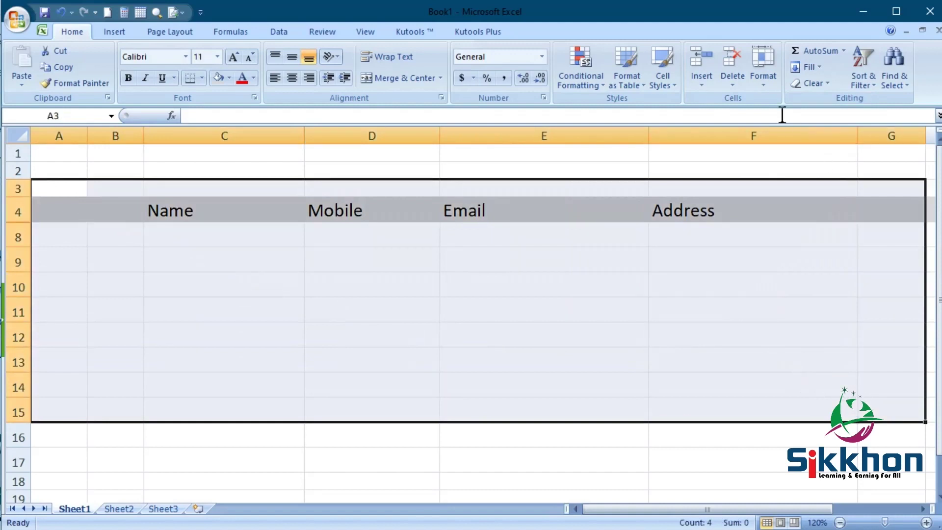
left_click(763, 72)
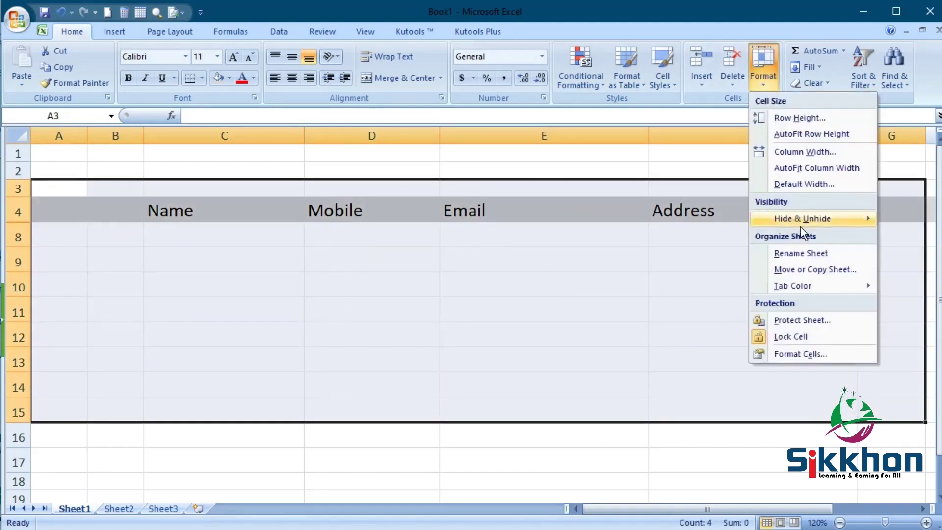
mouse_move(804, 222)
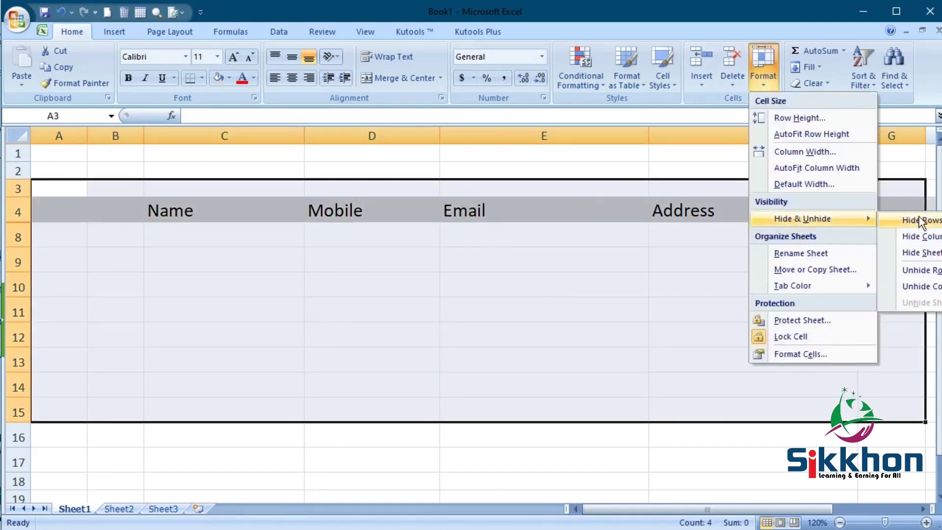
left_click(921, 269)
left_click(588, 320)
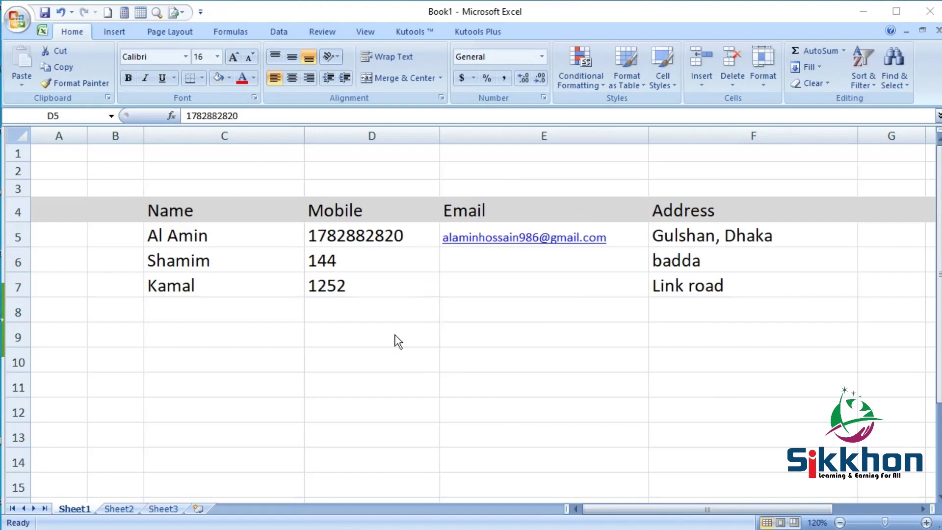
left_click(404, 238)
left_click_drag(404, 239, 395, 362)
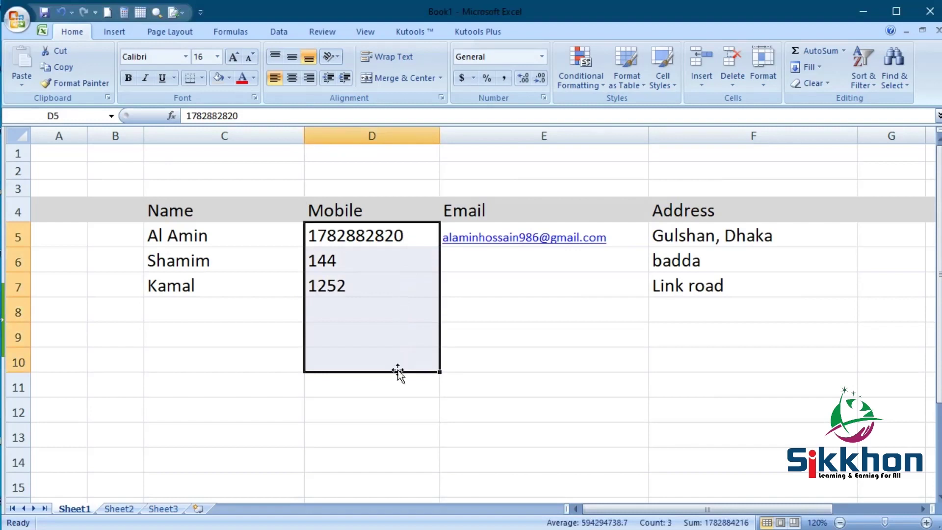
left_click_drag(399, 236, 404, 264)
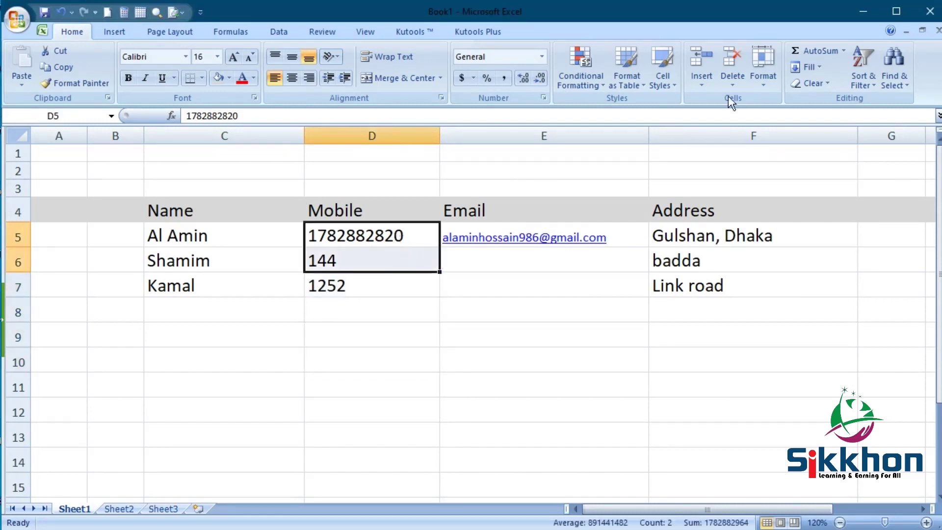
left_click(762, 69)
mouse_move(799, 220)
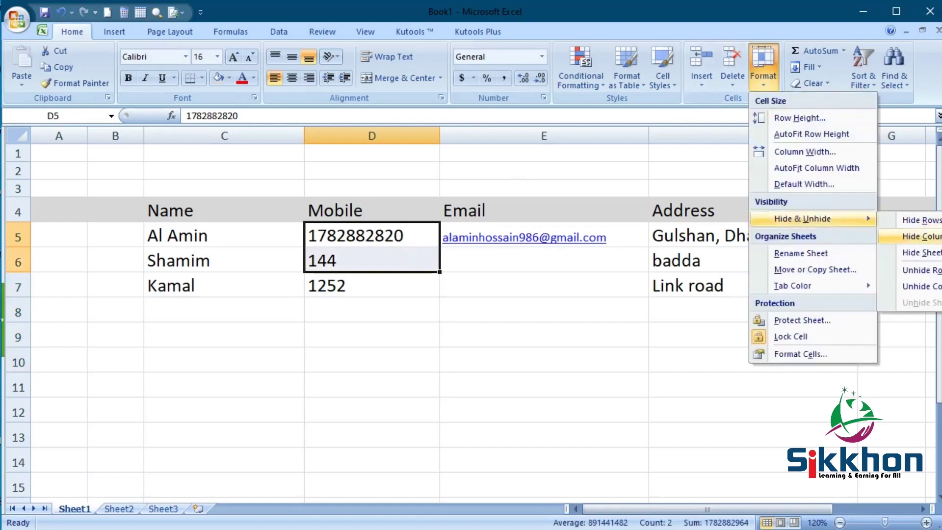
left_click(917, 236)
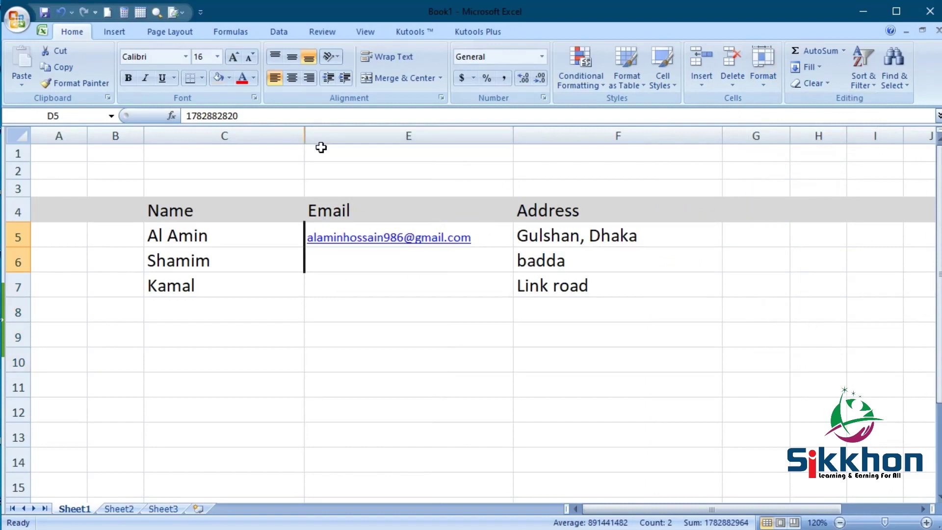
key("ctrl+shift+0")
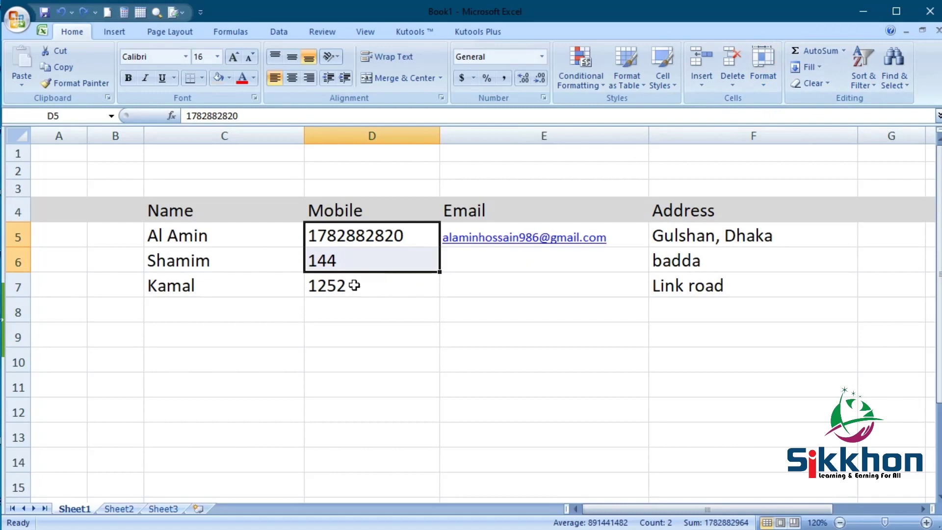
Step: In Format Cells > Custom, replace General with ;;; for D5:D7 so the Mobile numbers disappear
left_click(375, 293)
left_click(396, 231)
left_click_drag(396, 231, 361, 288)
right_click(361, 246)
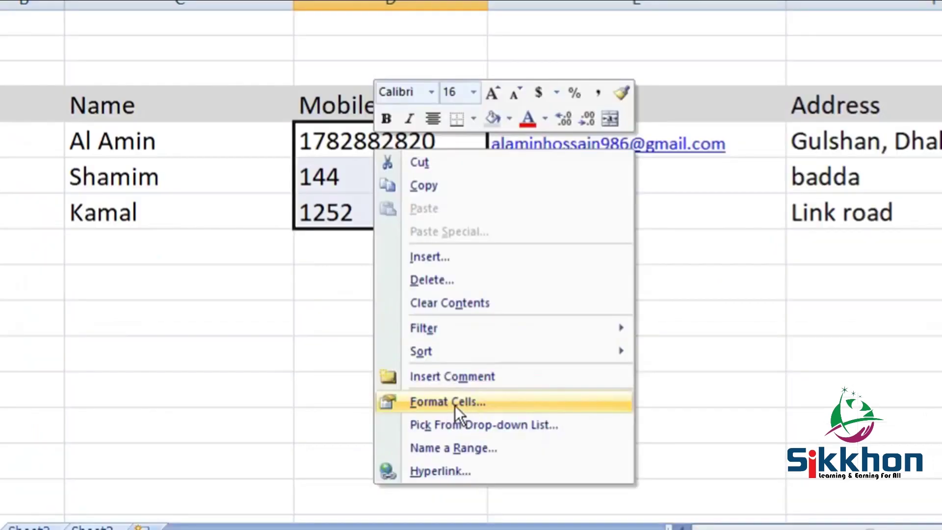
left_click(455, 405)
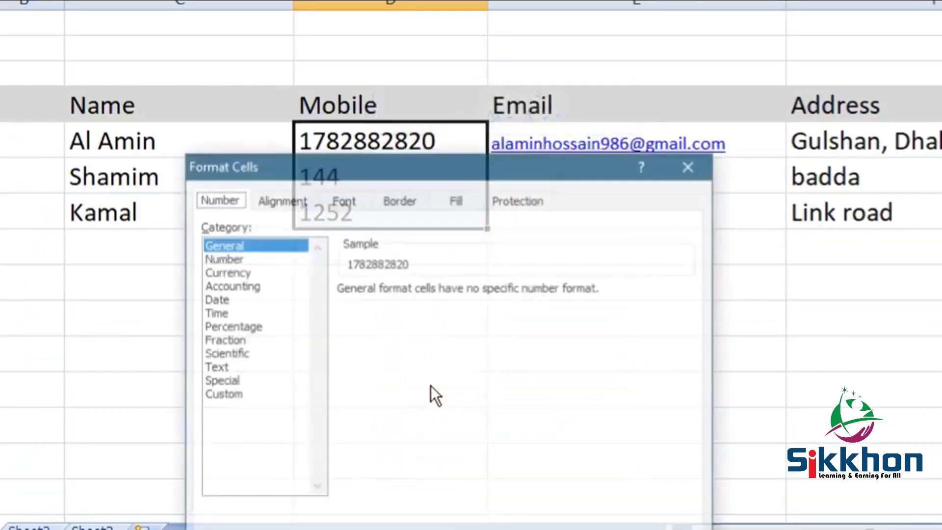
left_click_drag(497, 155, 510, 8)
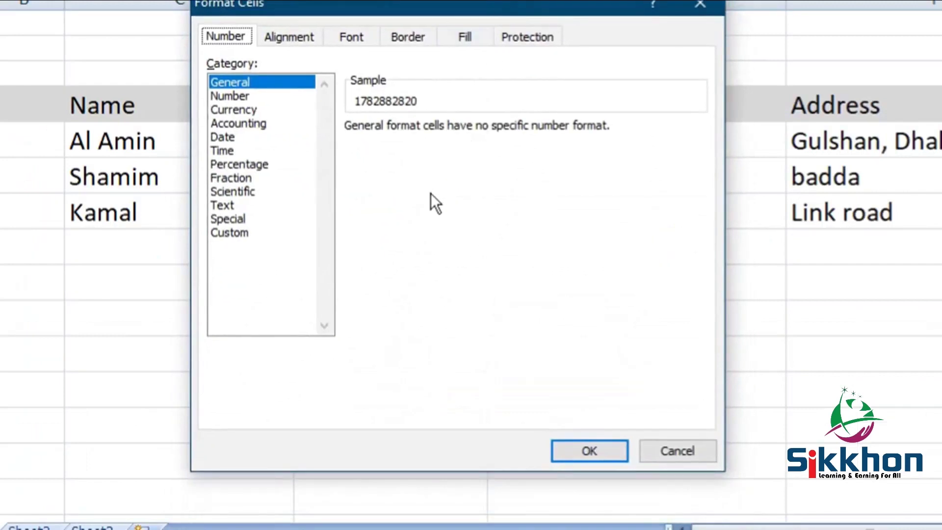
left_click(242, 236)
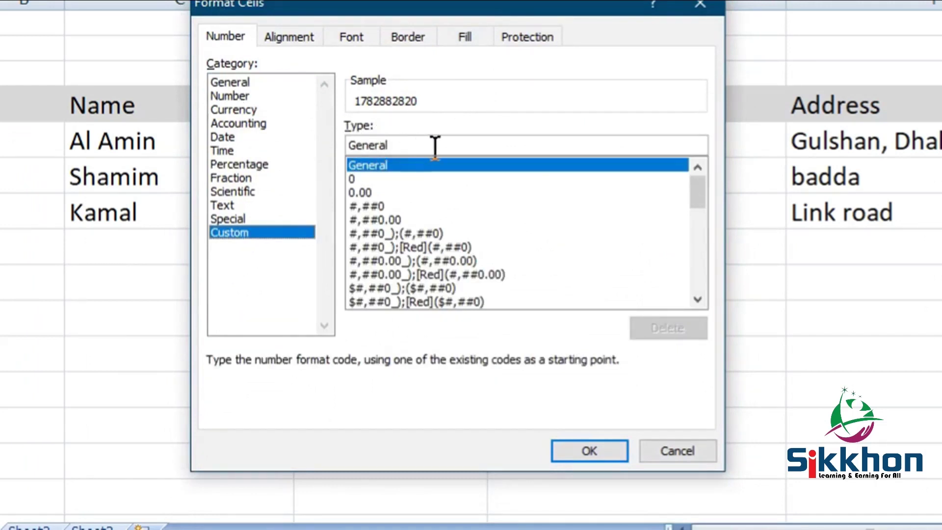
left_click_drag(435, 145, 318, 148)
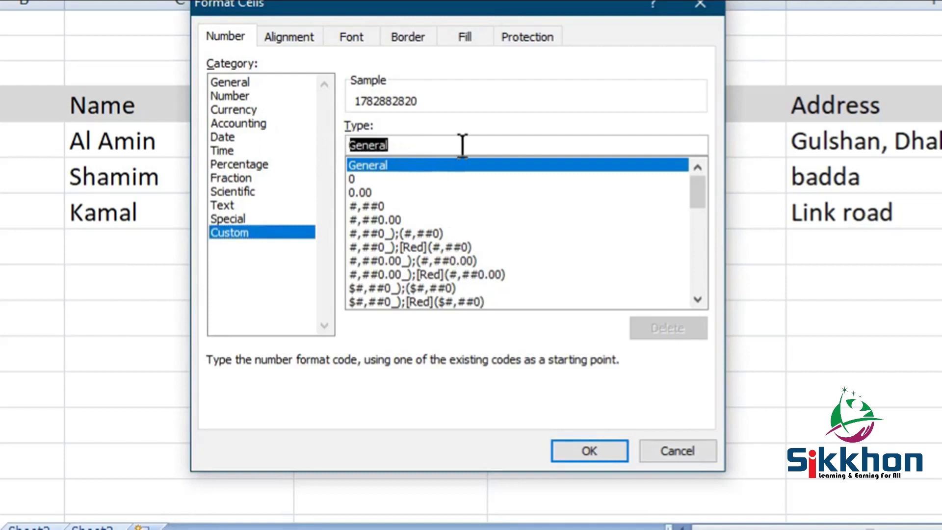
type(";;;")
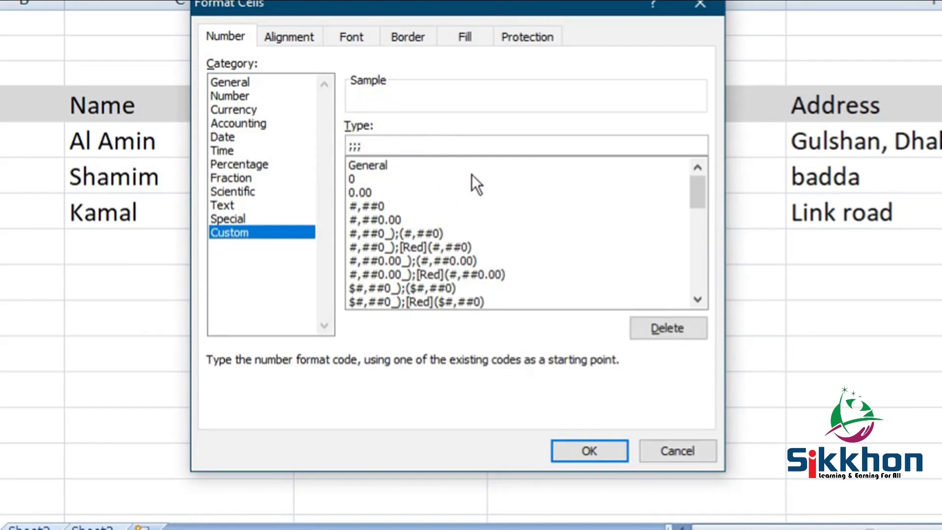
left_click(601, 458)
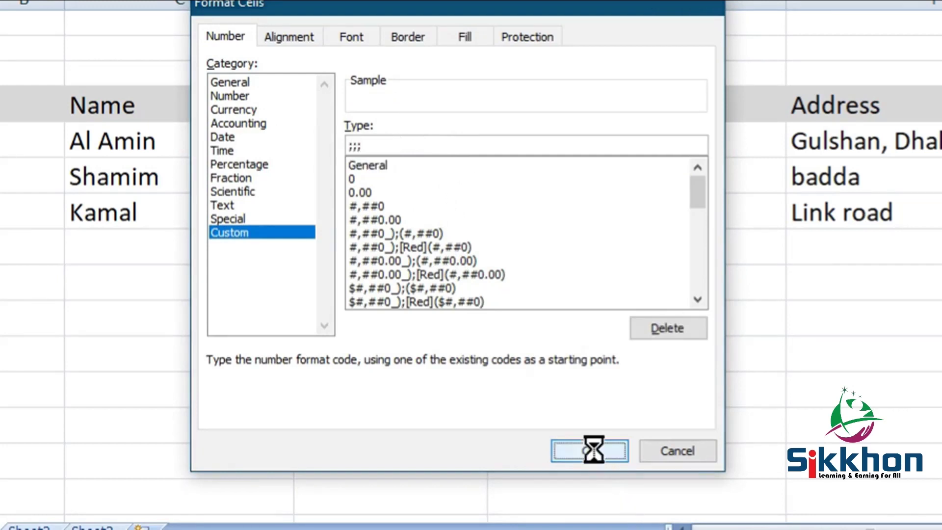
left_click(401, 295)
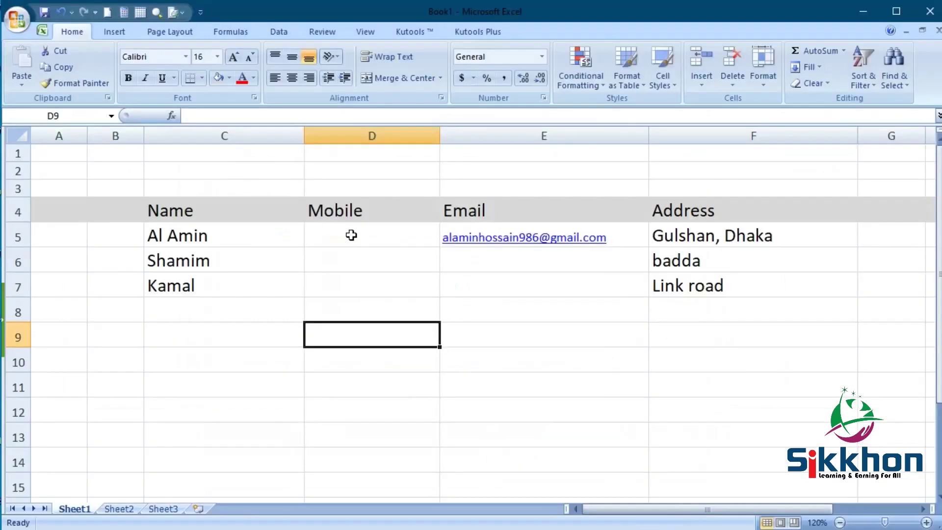
left_click_drag(351, 236, 383, 293)
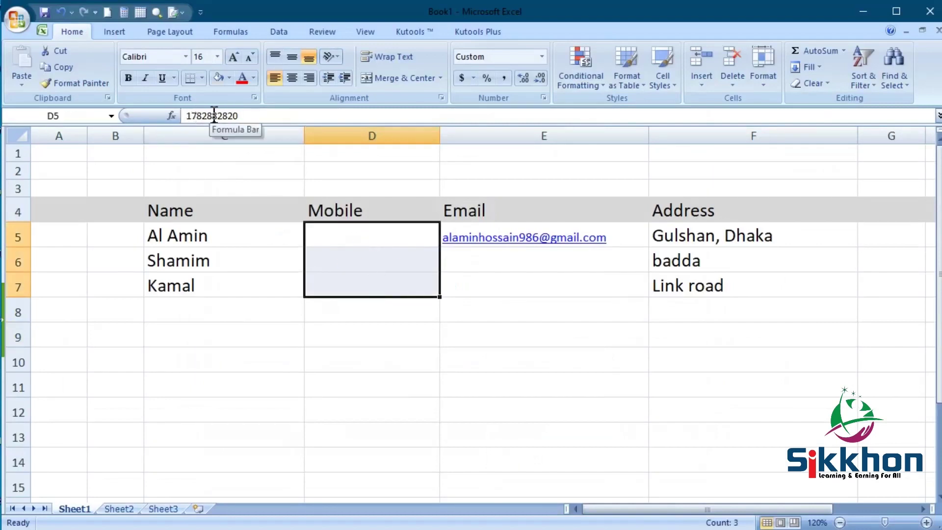
left_click(393, 329)
left_click(22, 22)
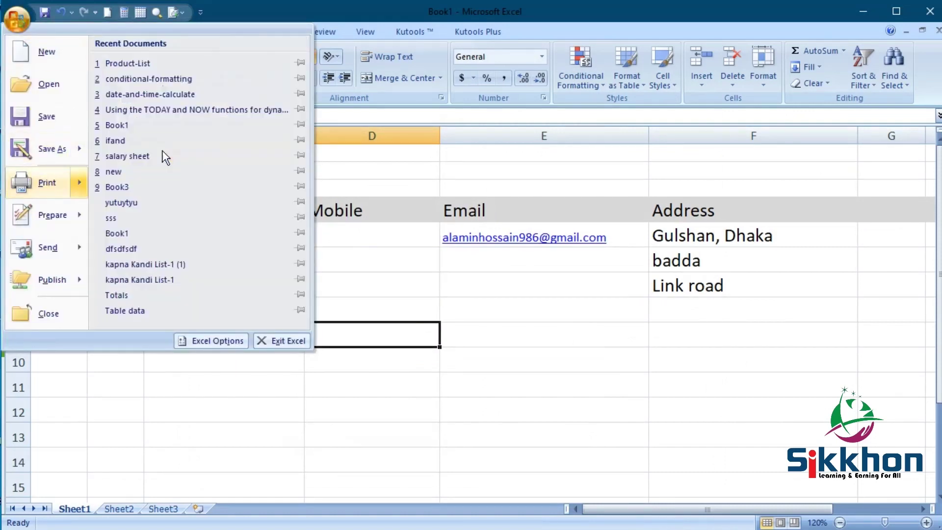
left_click(126, 185)
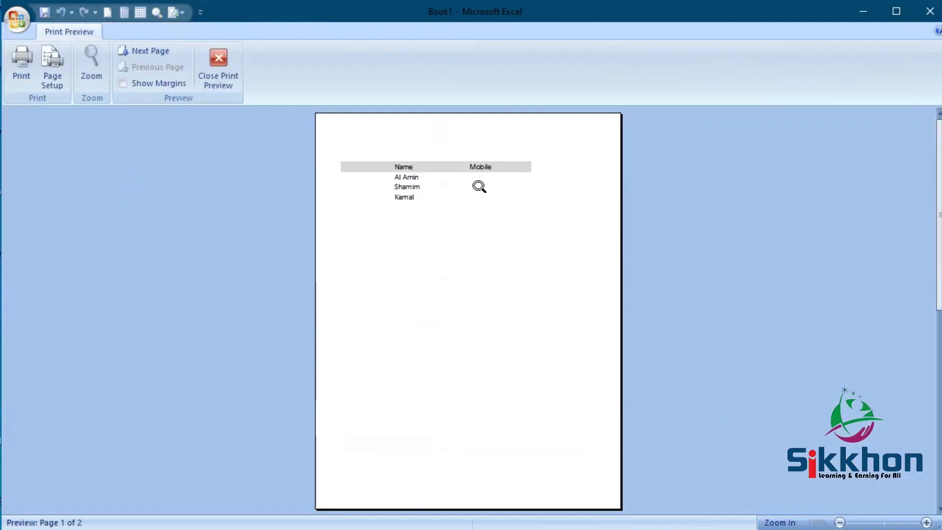
left_click(476, 189)
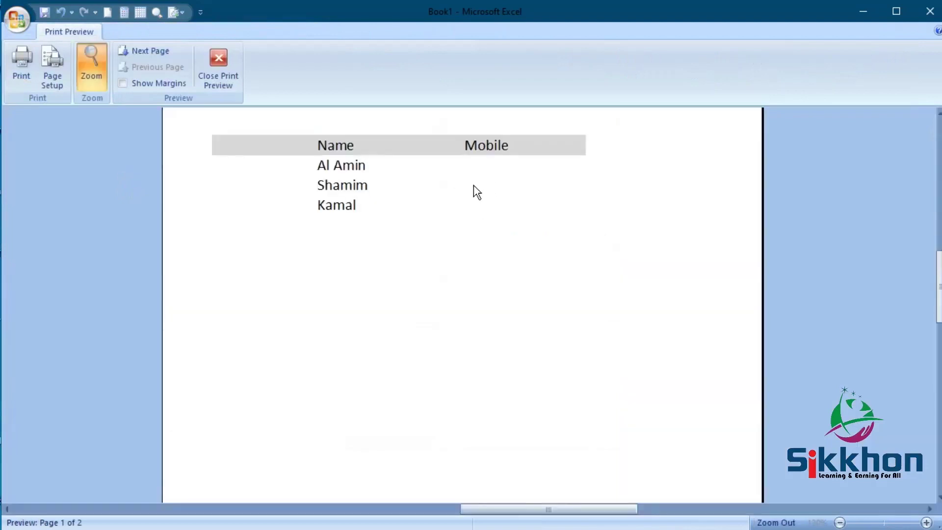
left_click_drag(532, 510, 478, 505)
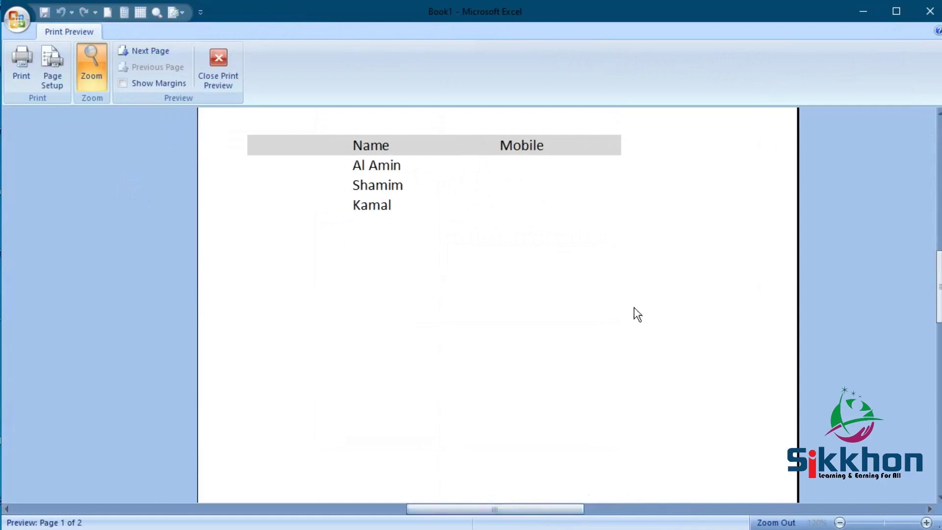
left_click(237, 63)
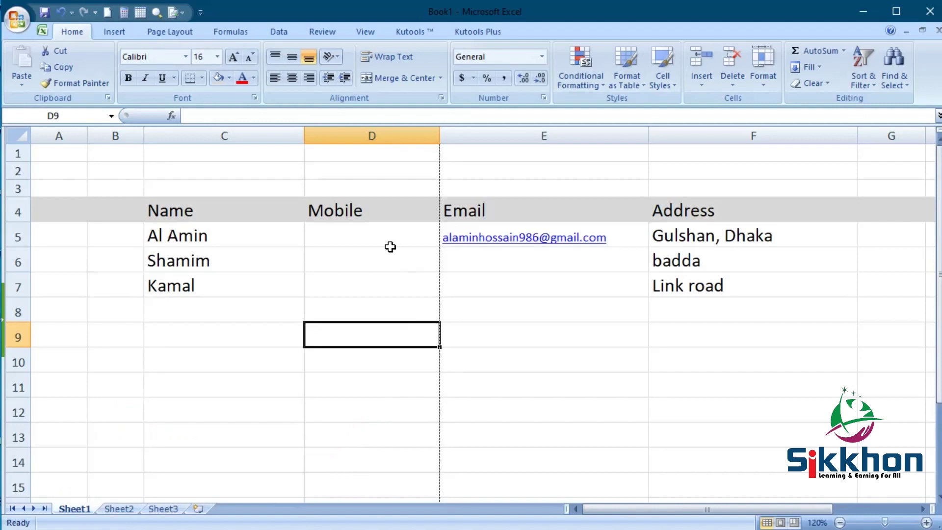
Step: Choose General from the Number Format list for D5:D7 to show the Mobile numbers again
left_click_drag(388, 234, 406, 295)
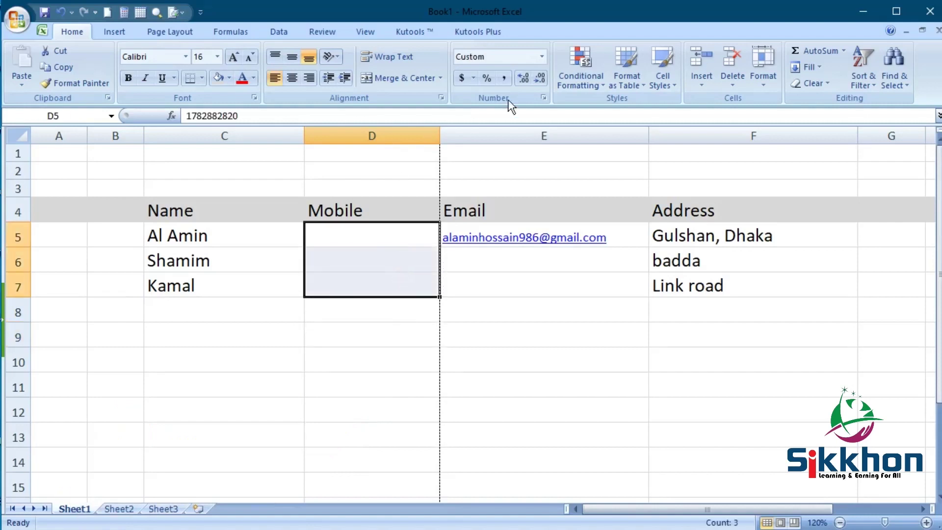
left_click(542, 62)
left_click(536, 80)
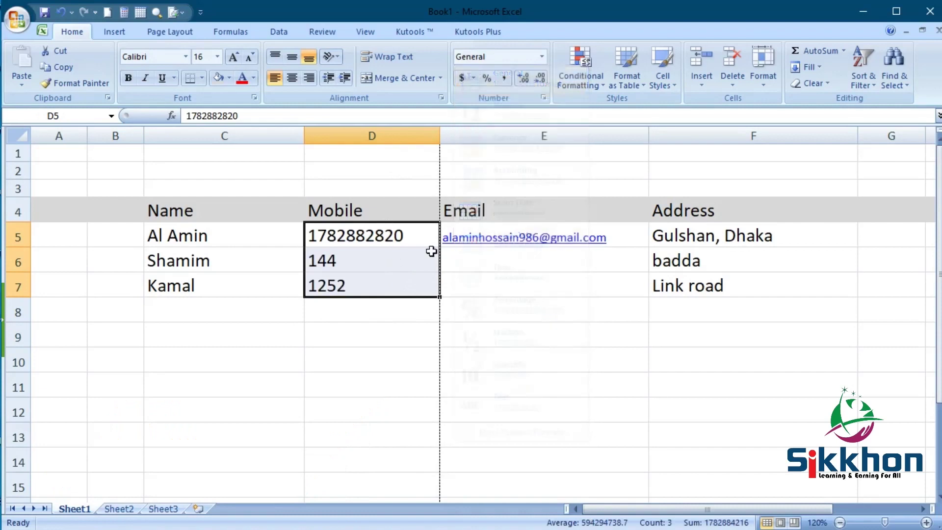
left_click(397, 275)
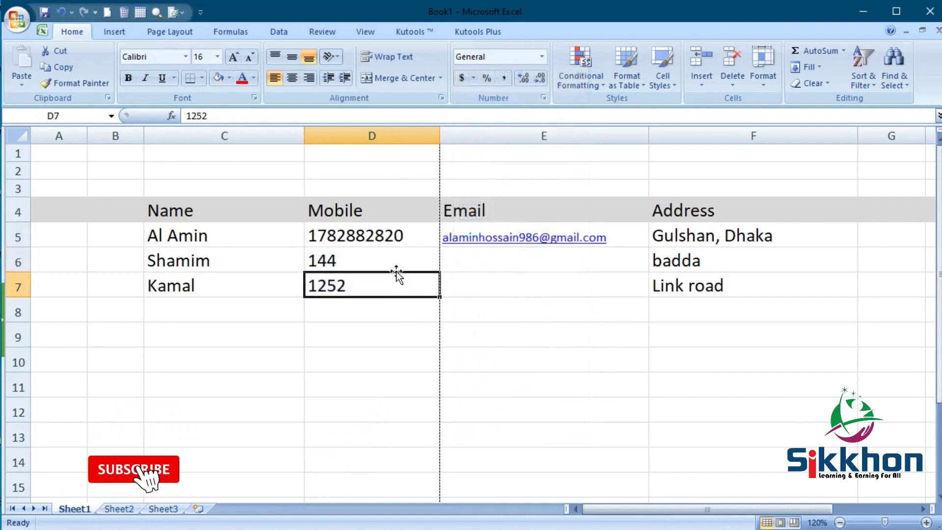